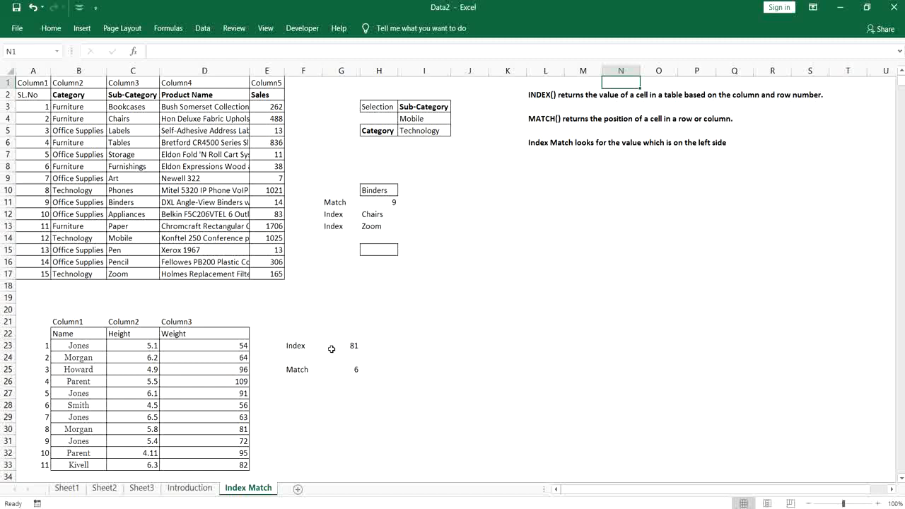
Read the Index Match note in L6 and examine the Pencil sub-category in C16 alongside its category in B16.
key(Left)
key(Left)
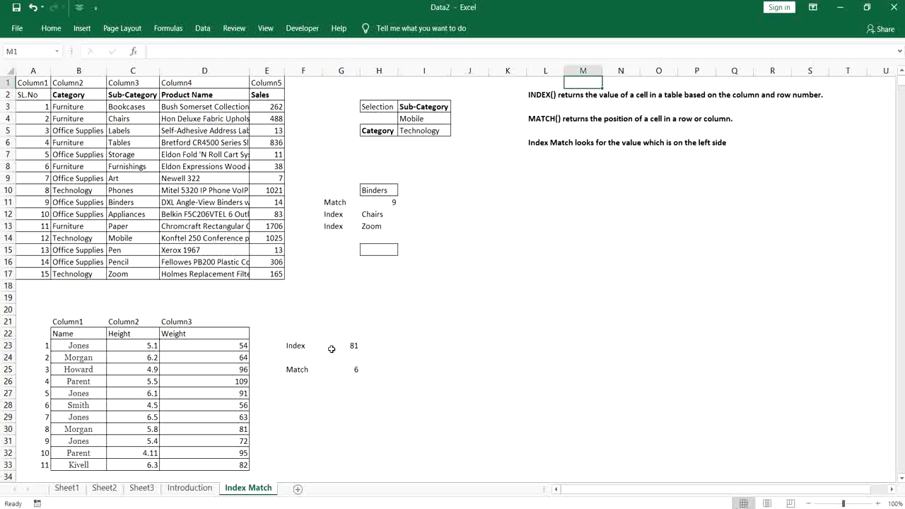
key(Down)
key(Down)
key(Down)
key(Down)
key(Down)
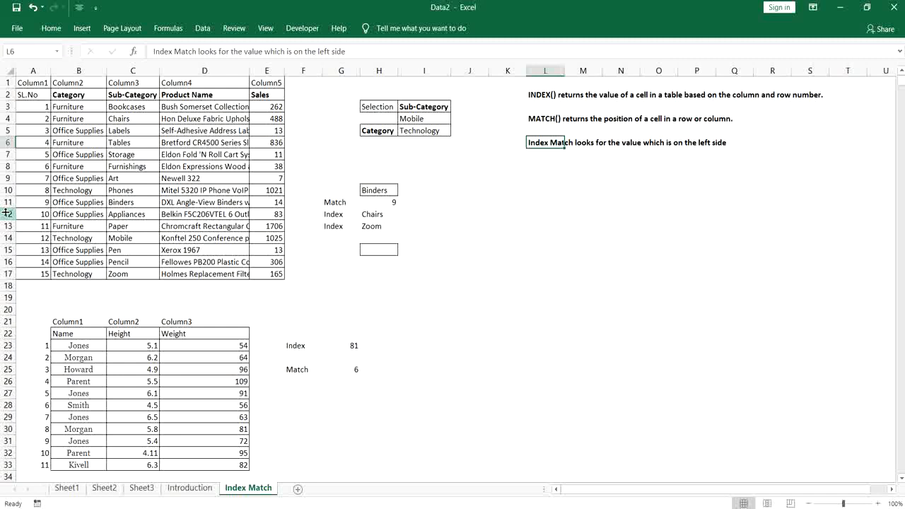
click(133, 262)
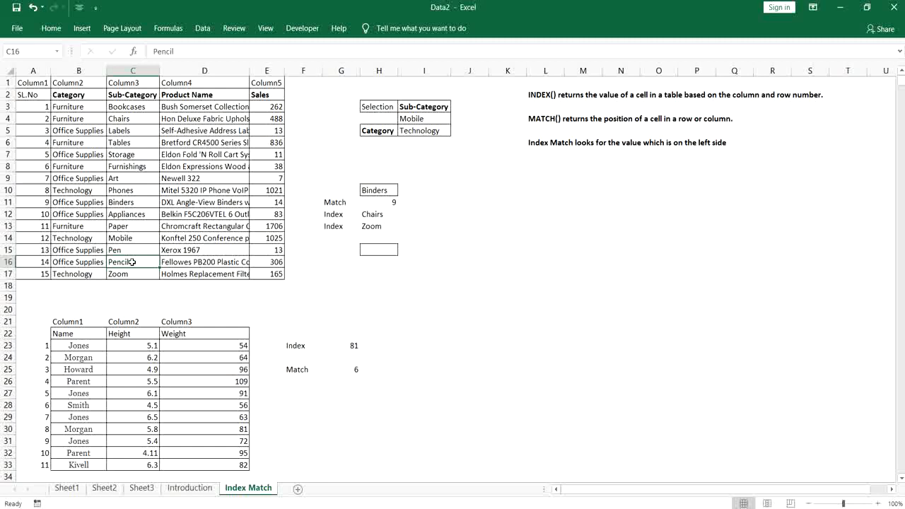
key(Left)
key(Right)
key(Left)
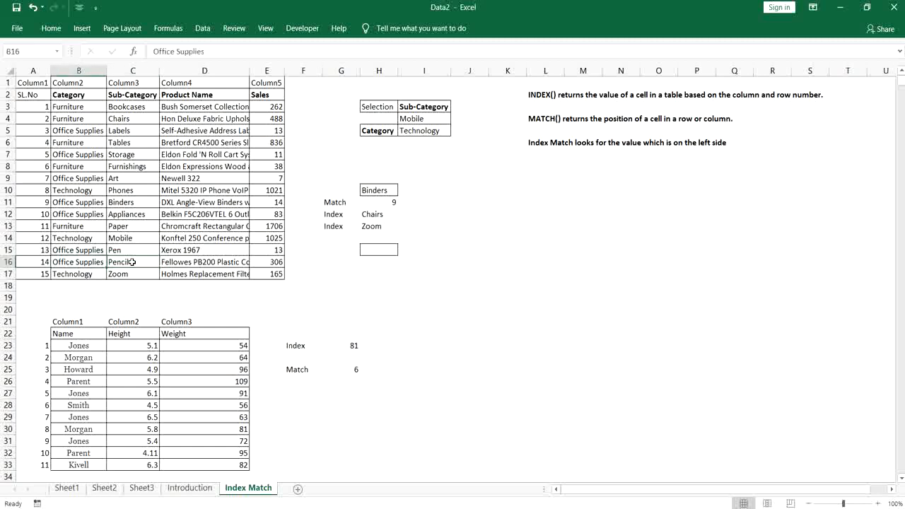
key(Right)
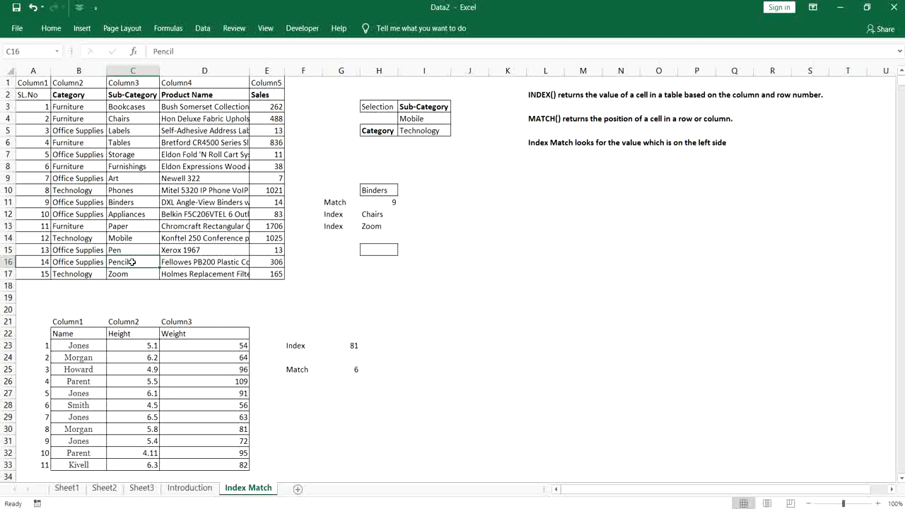
Go through the function notes in column L, from the Index Match note to the INDEX definition in L2.
click(541, 143)
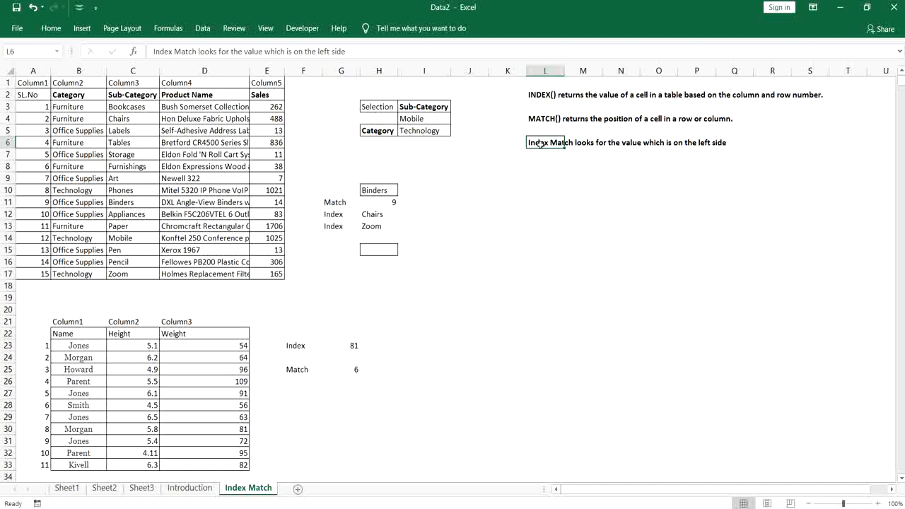
key(Up)
key(Up)
key(Up)
key(Up)
key(Down)
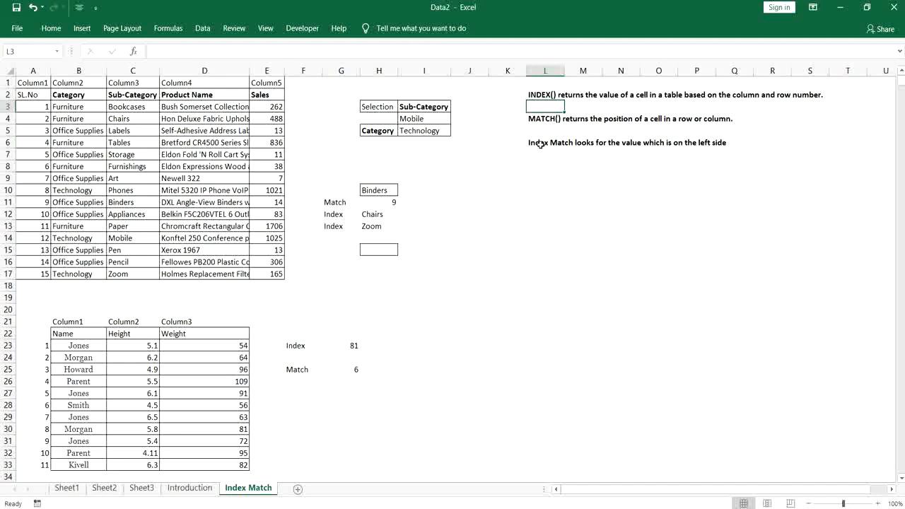
key(Up)
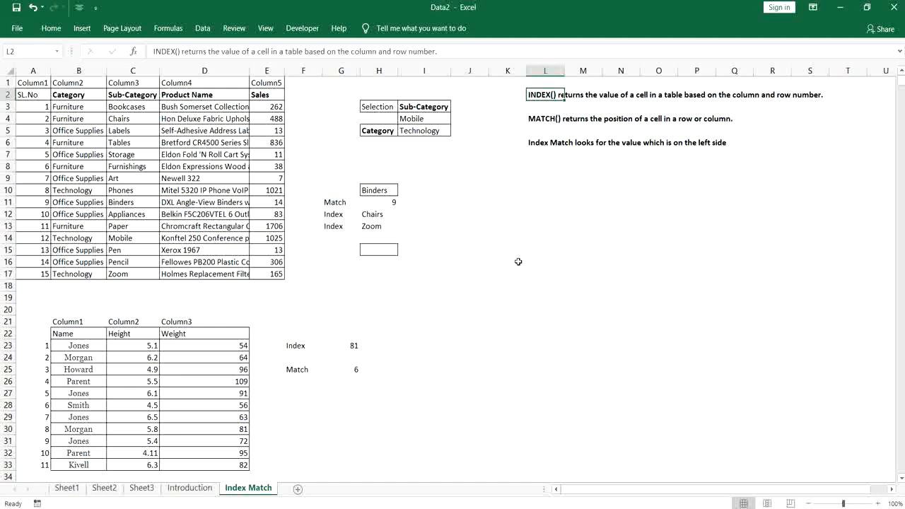
Inspect the INDEX formula in H13 and the table range it refers to.
click(366, 226)
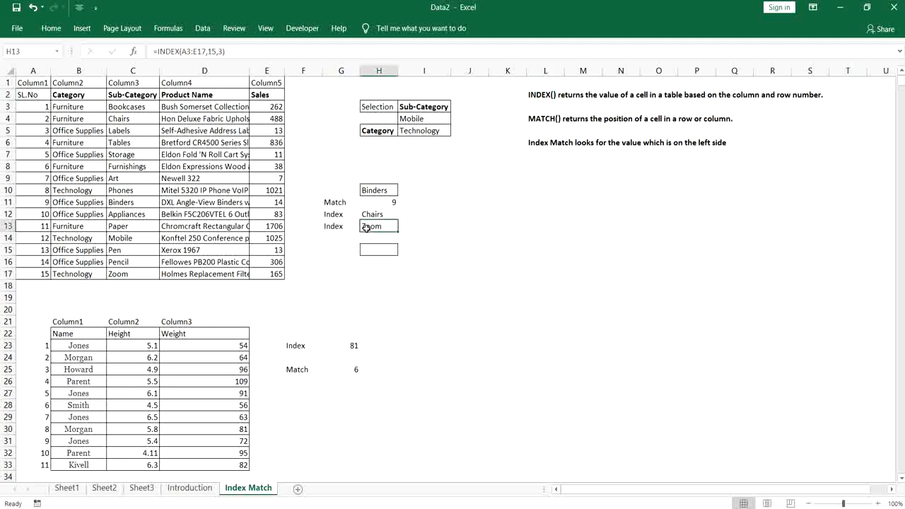
double_click(366, 227)
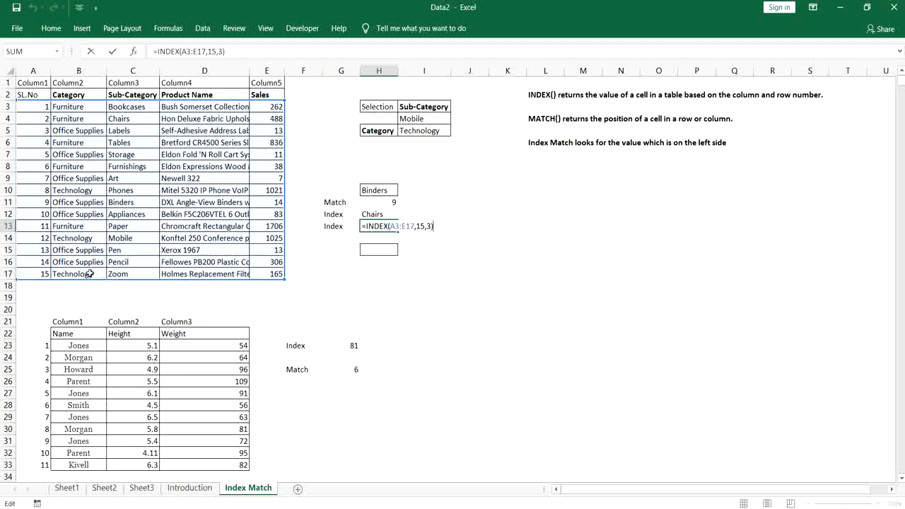
key(Return)
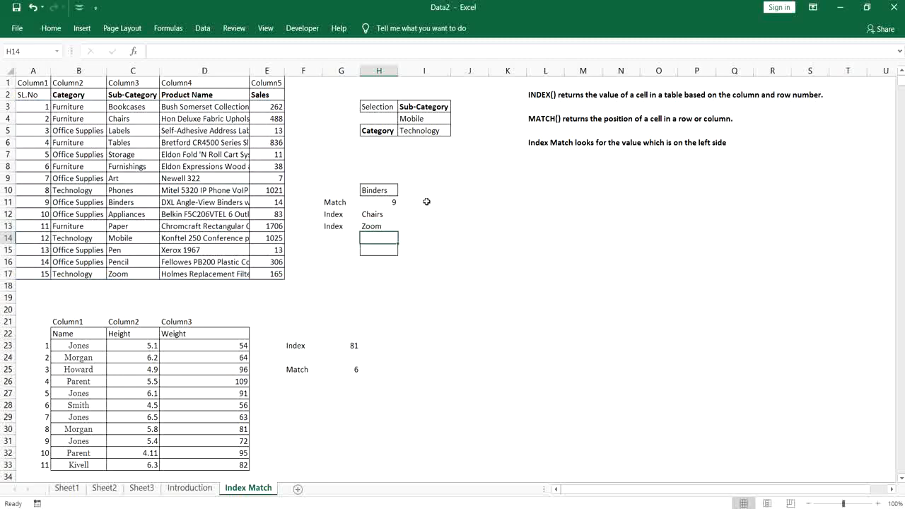
Change the column number of the INDEX formula in H13 to 2.
click(381, 227)
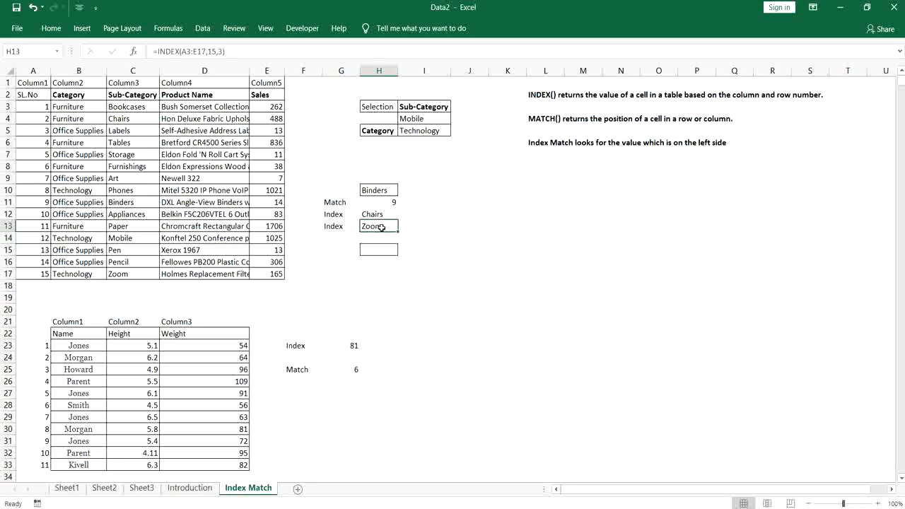
click(223, 51)
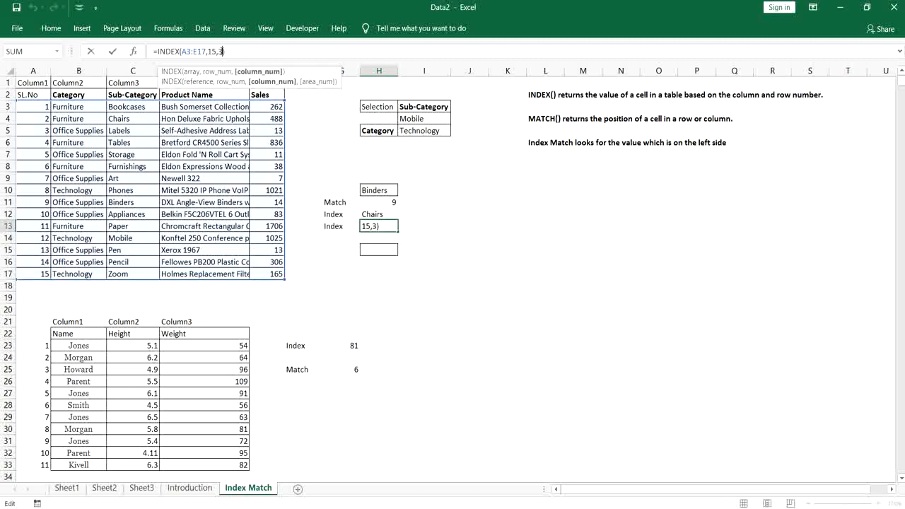
key(BackSpace)
text(2)
key(ctrl+Return)
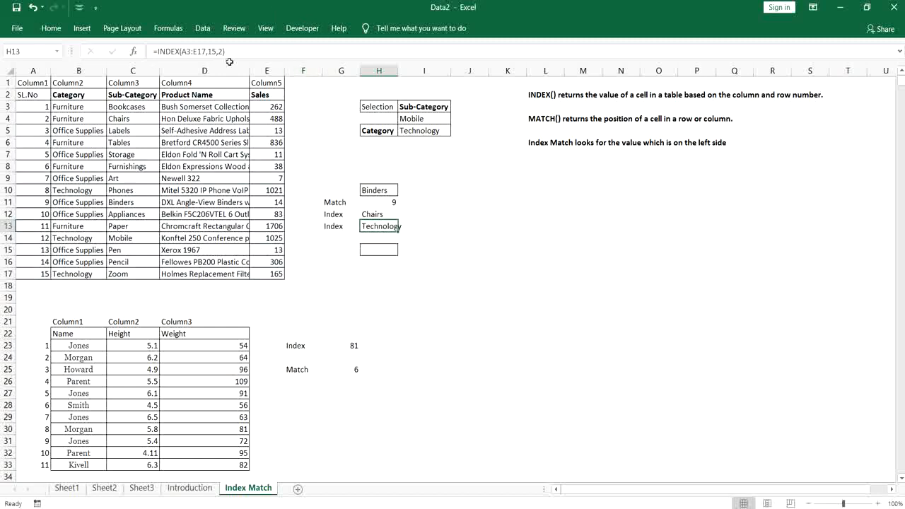
Compare the INDEX result in H13 with the category in B17 of the Category column.
click(60, 69)
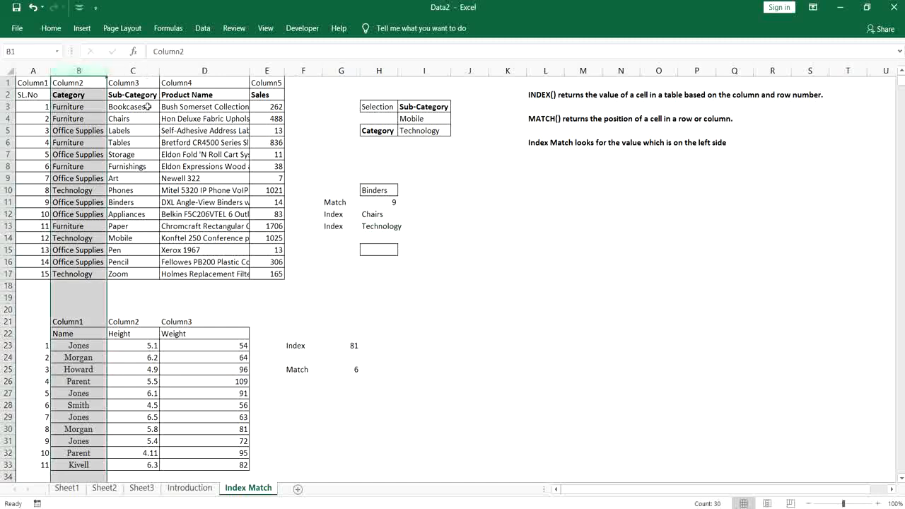
click(86, 276)
click(384, 227)
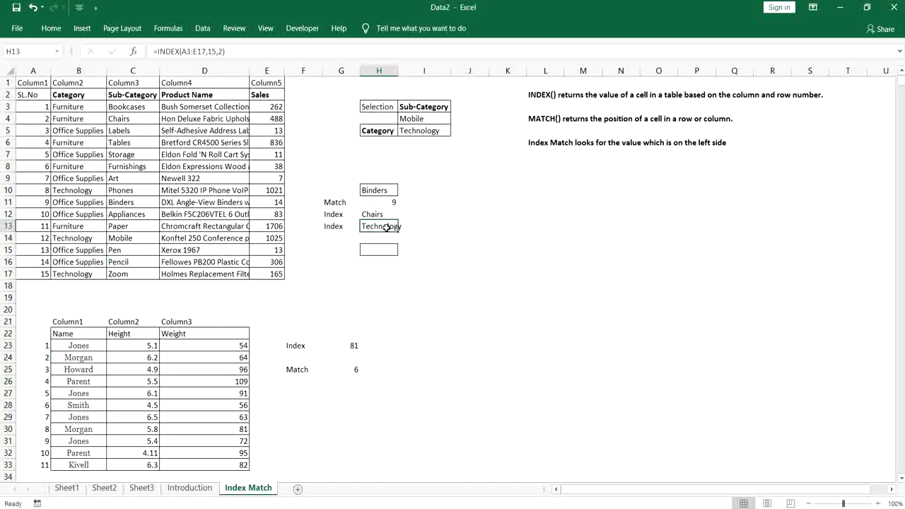
click(82, 269)
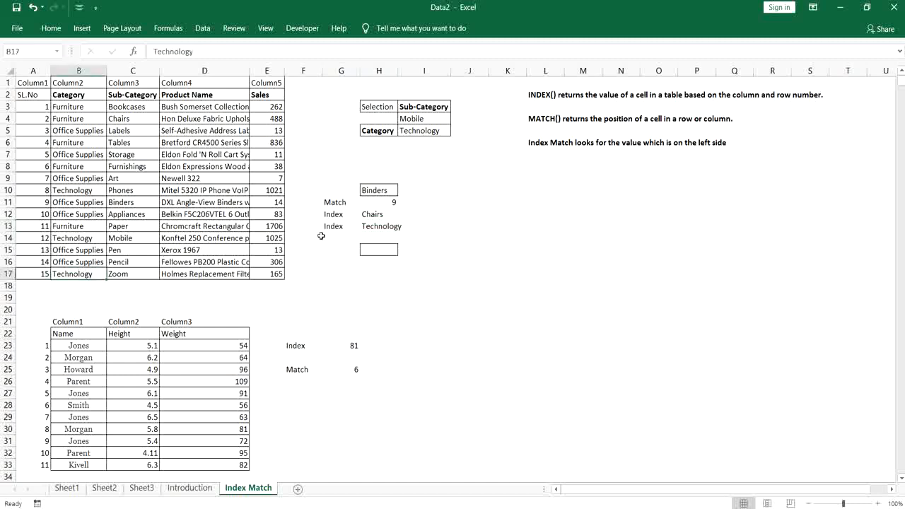
Set the row number of the INDEX formula in H13 to 12.
click(376, 227)
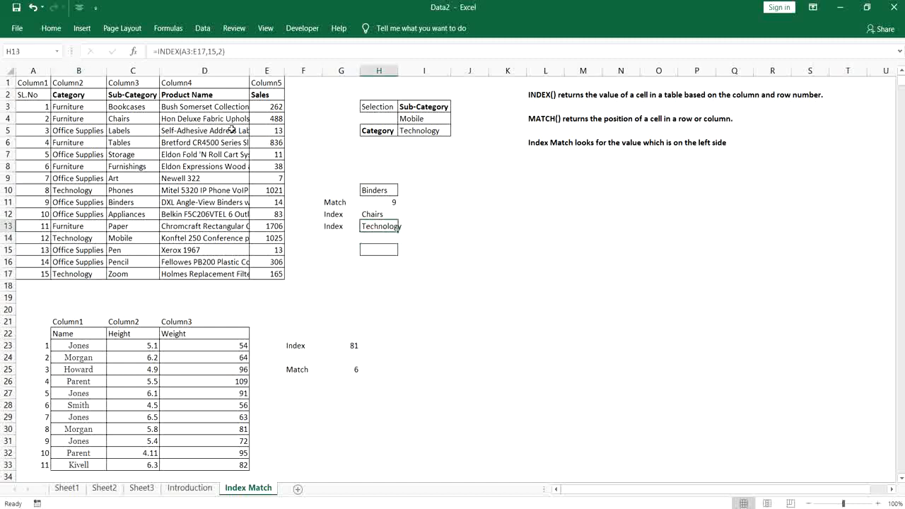
click(217, 51)
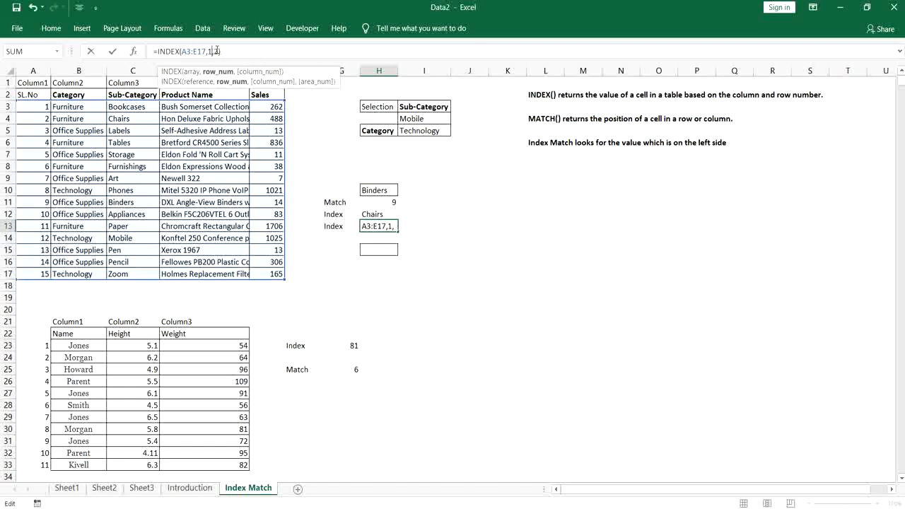
key(Return)
key(Up)
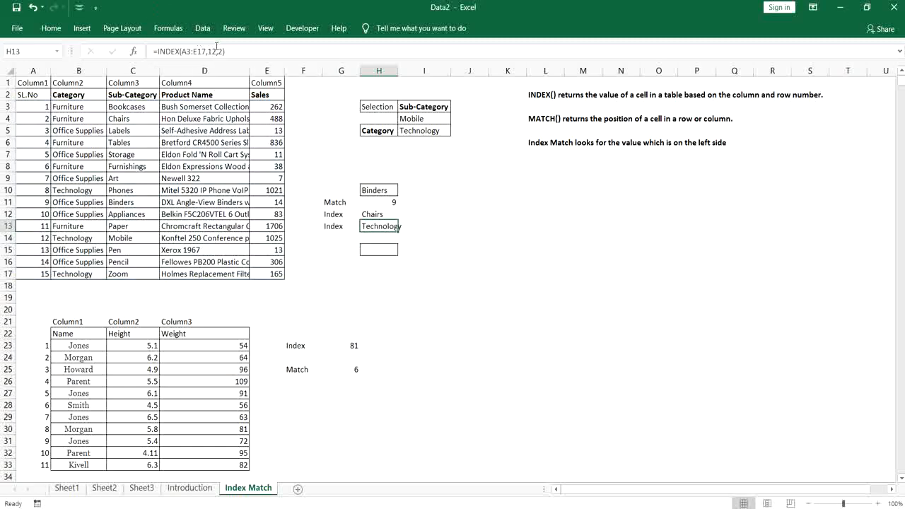
Set the row number of the INDEX formula in H13 to 11.
click(216, 51)
key(BackSpace)
text(1)
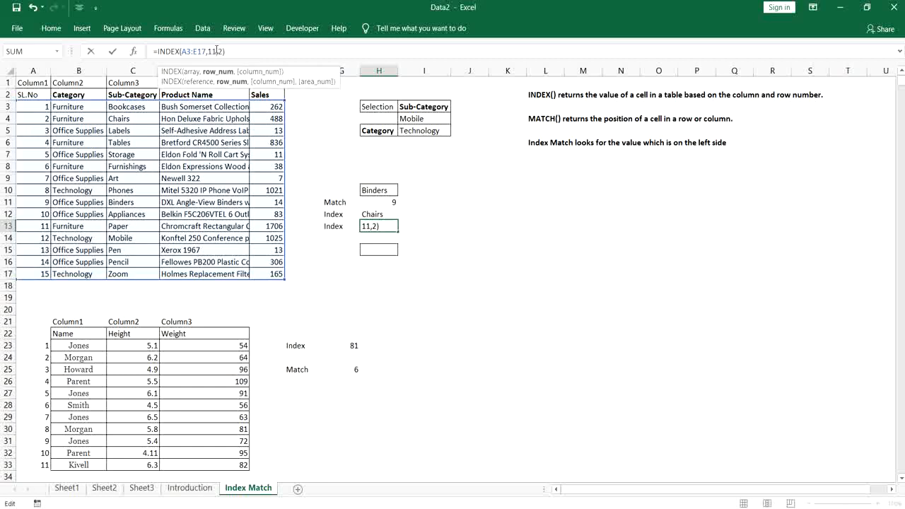
key(Return)
key(Up)
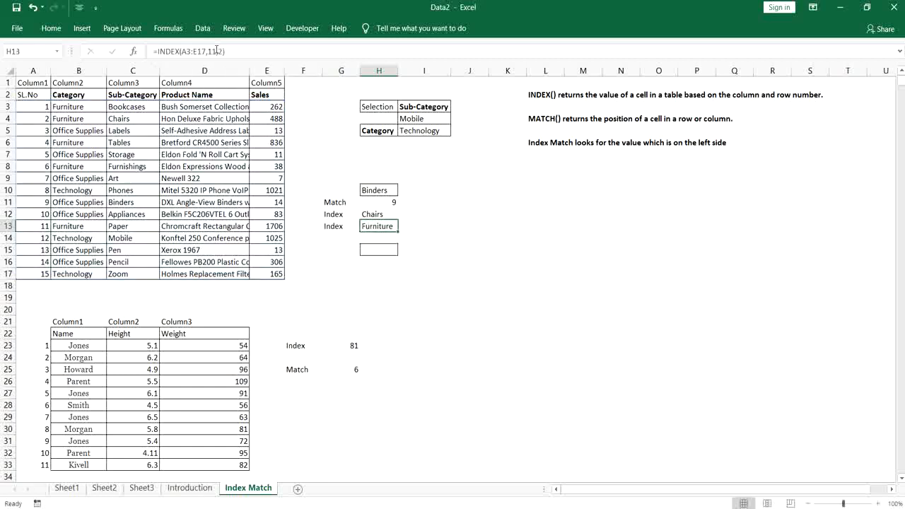
Enter the label Index in G14, below the existing Index labels.
click(340, 240)
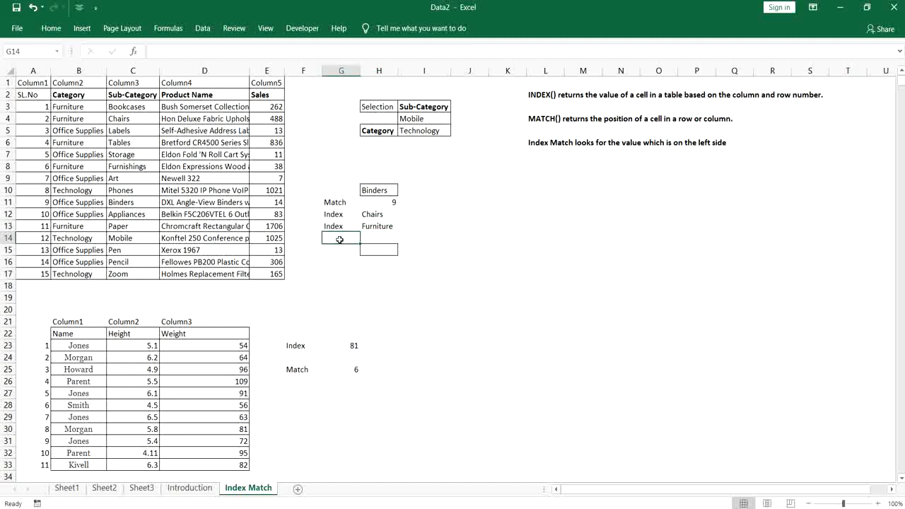
text(iN)
key(Tab)
key(Tab)
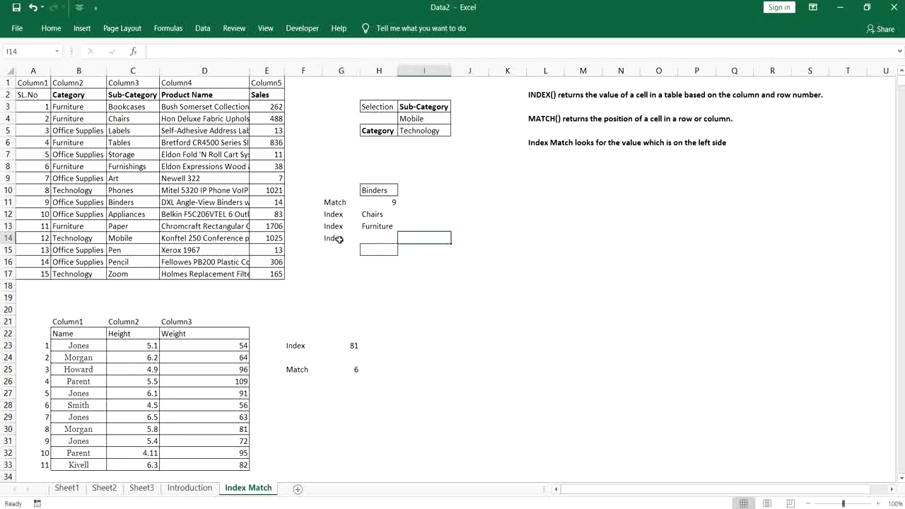
Begin an INDEX formula in H14 with the table range A3:E17 as its array.
key(shift+Tab)
text(=INDEX()
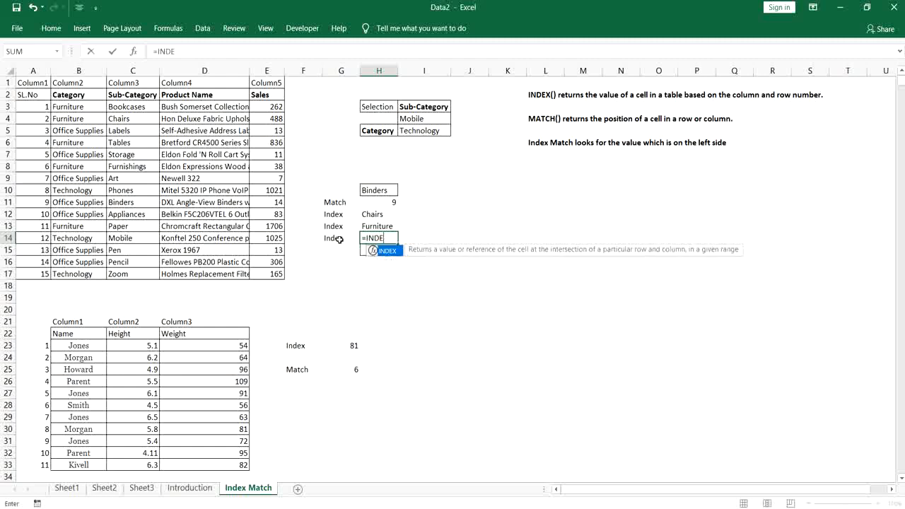
key(Left)
key(Left)
key(Left)
key(Left)
key(Left)
key(Left)
key(Left)
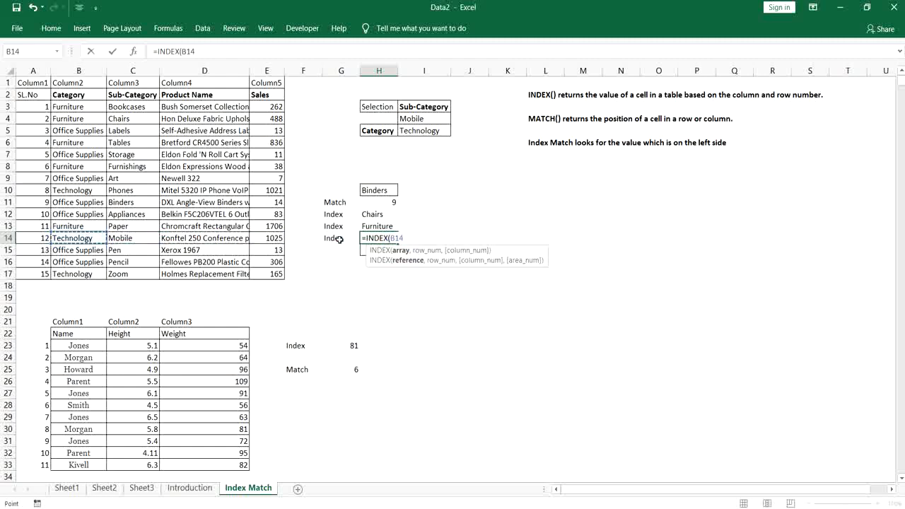
key(ctrl+Up)
key(Down)
key(Down)
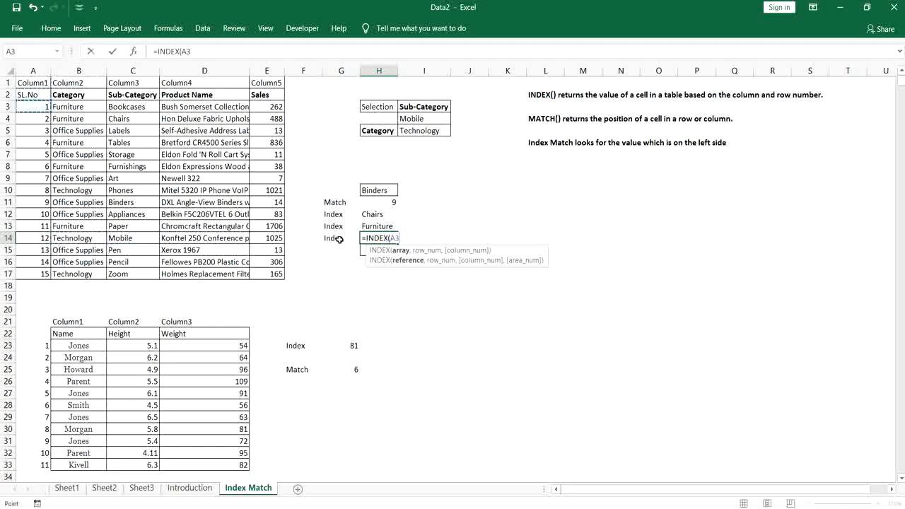
key(ctrl+shift+Right)
key(ctrl+shift+Down)
text(,)
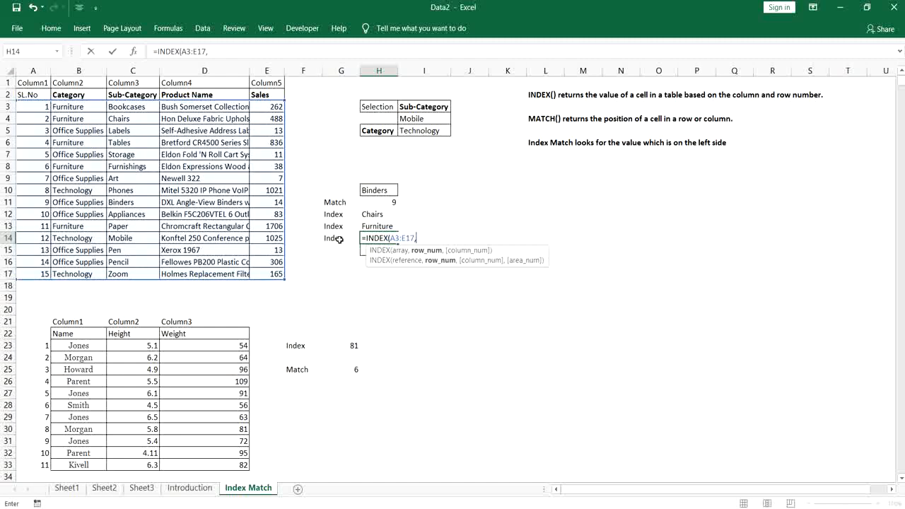
Complete the INDEX formula in H14 with row number 11 and column number 3.
text(11,)
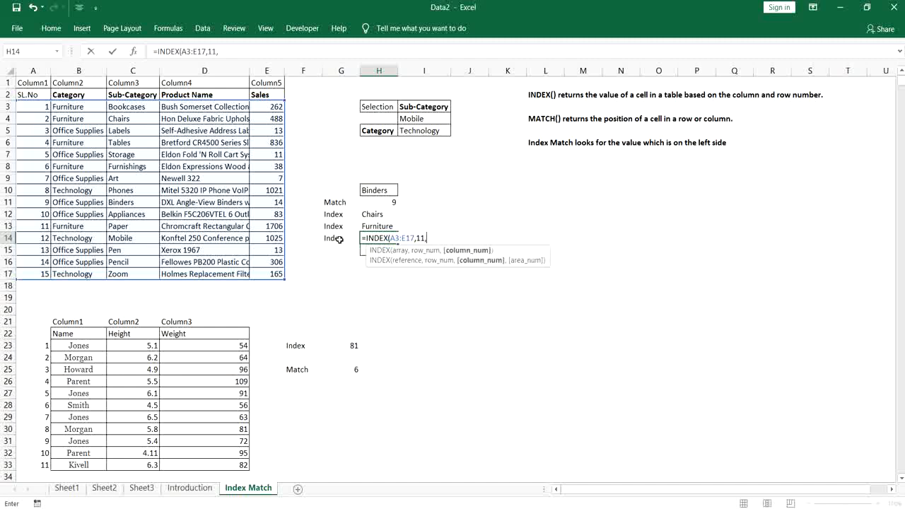
text(3)
key(ctrl+Return)
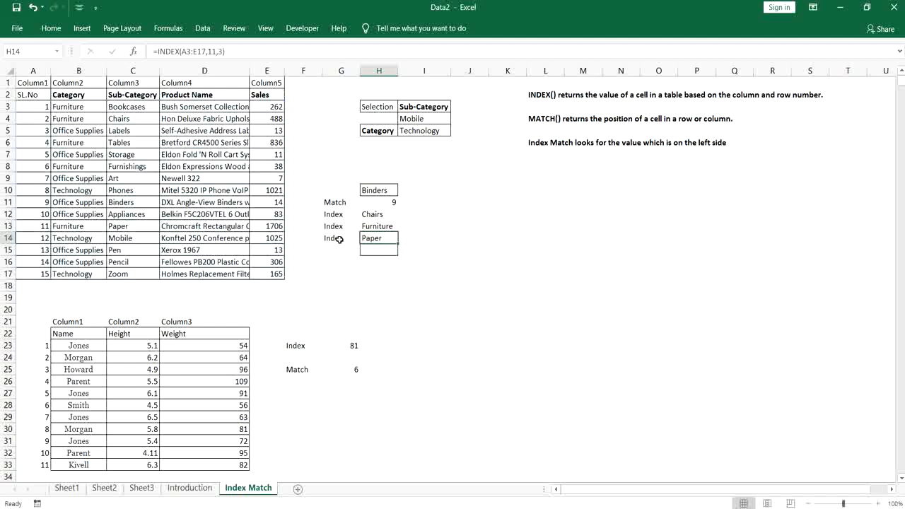
Check the INDEX formulas in H14 and H13 against table row 13, and go to the MATCH note in L4.
click(73, 229)
key(Right)
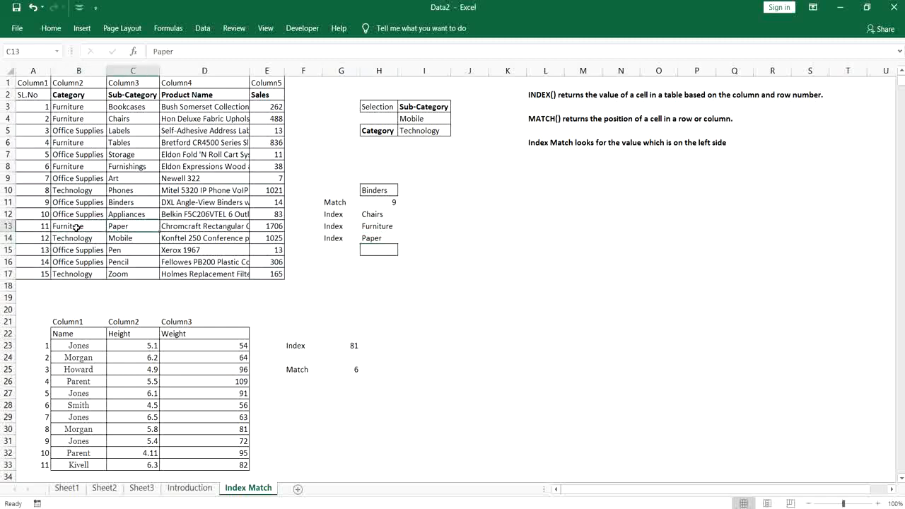
click(380, 237)
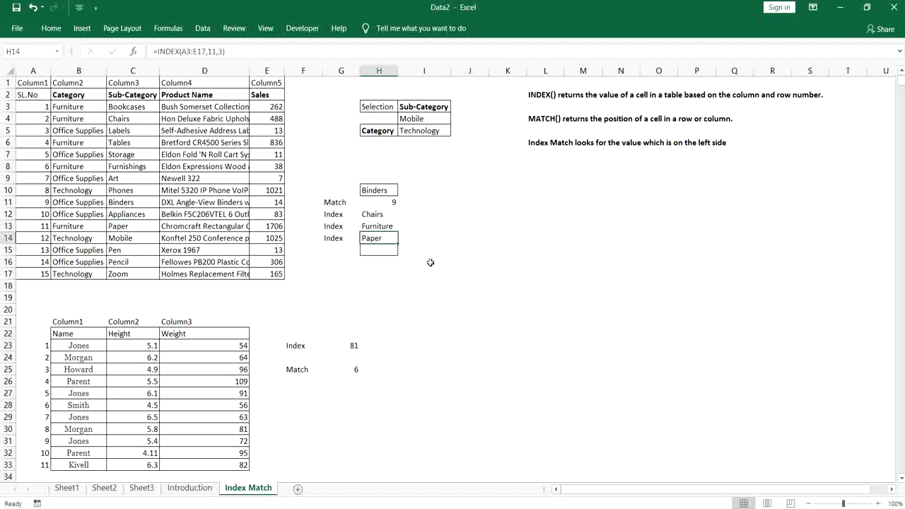
key(F2)
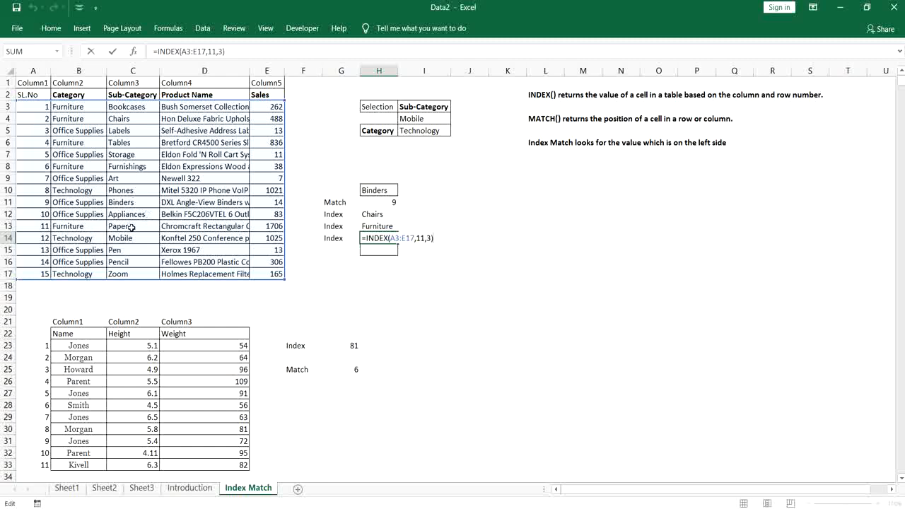
key(ctrl+Return)
key(Up)
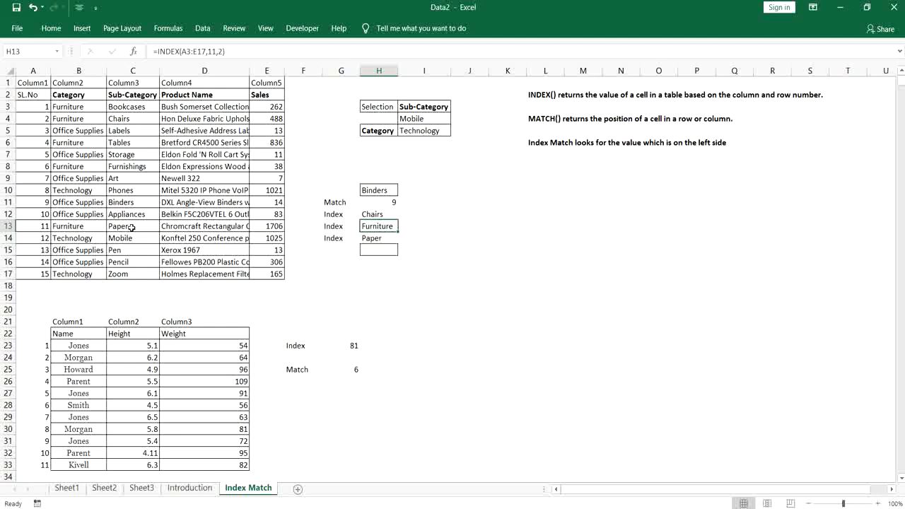
click(533, 120)
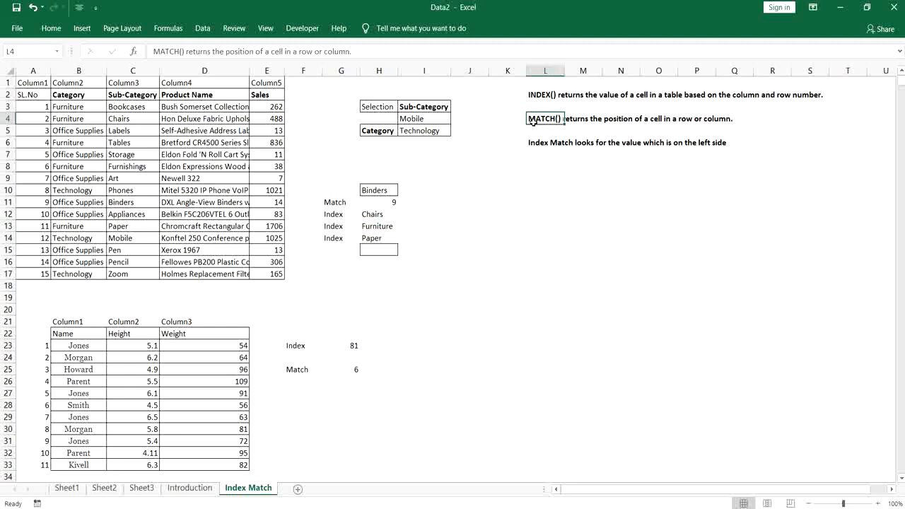
Inspect the existing MATCH formula in G25 and its referenced cells, leaving the formula unchanged.
click(357, 370)
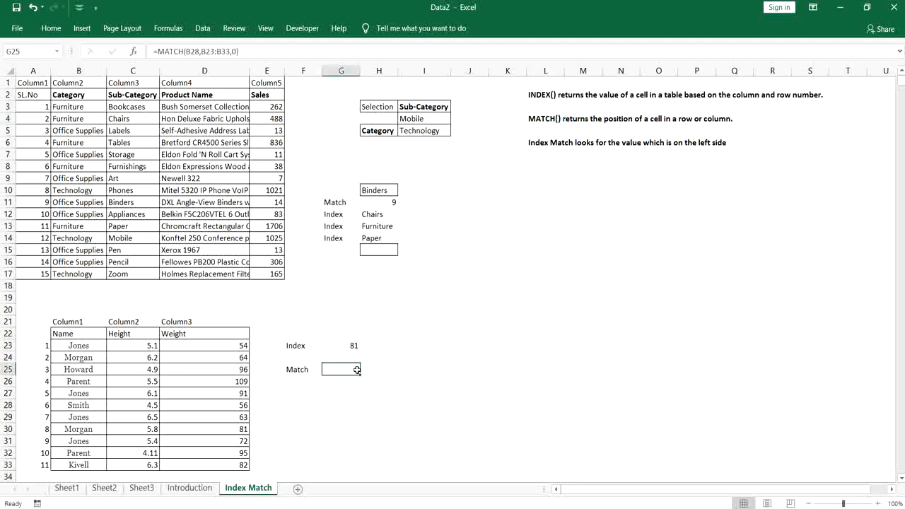
double_click(357, 370)
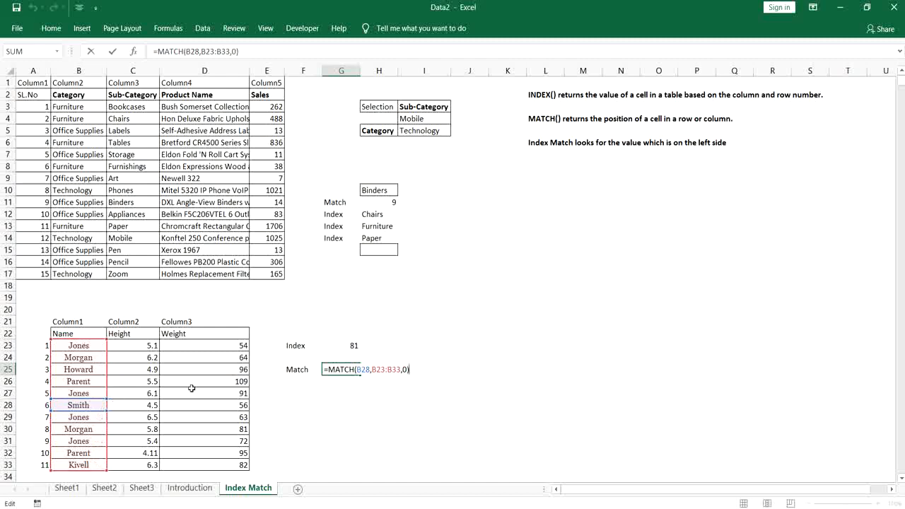
key(Return)
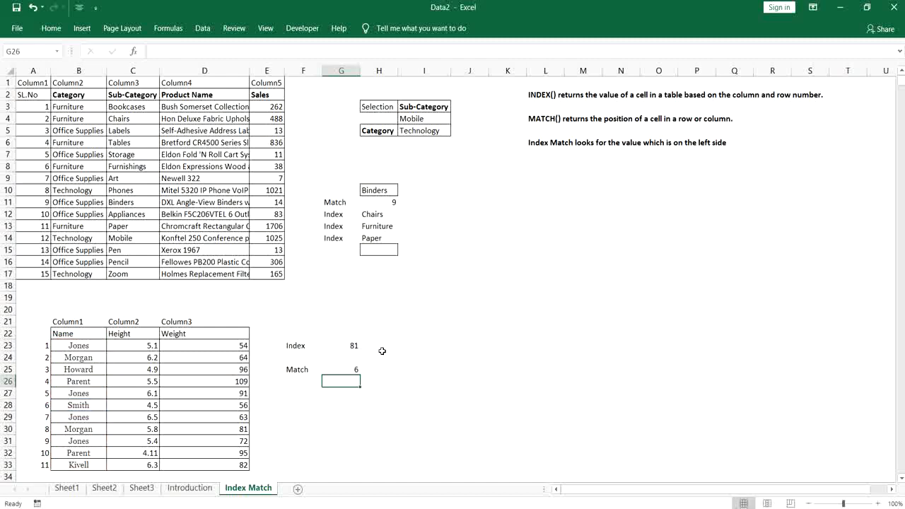
Begin a MATCH formula in G26 with the name in B25 as its lookup value.
text(=MATCH()
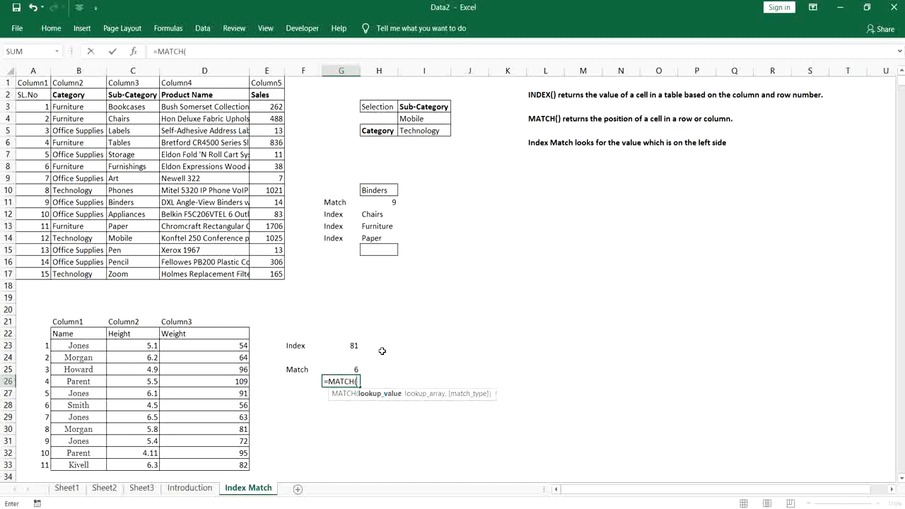
key(Left)
key(Left)
key(Left)
key(Left)
key(Left)
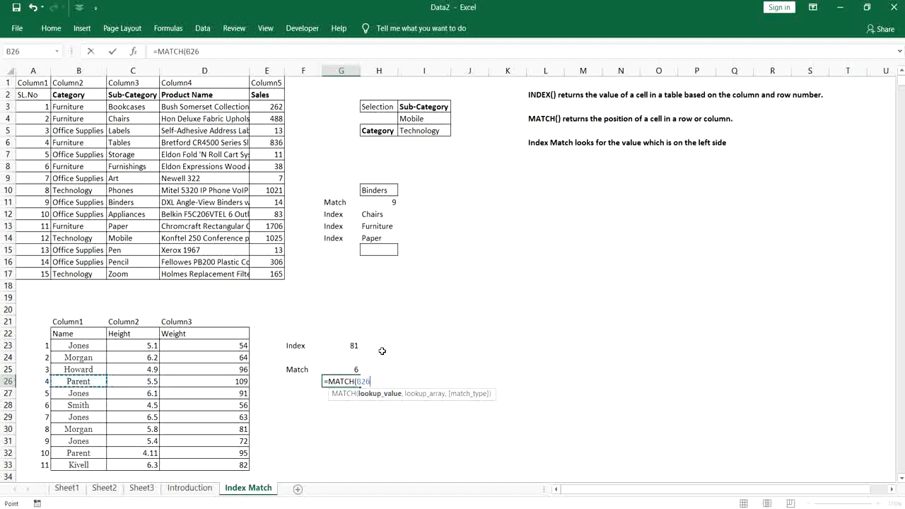
key(Down)
key(Down)
key(Down)
key(Up)
key(Up)
key(Up)
key(Up)
text(,)
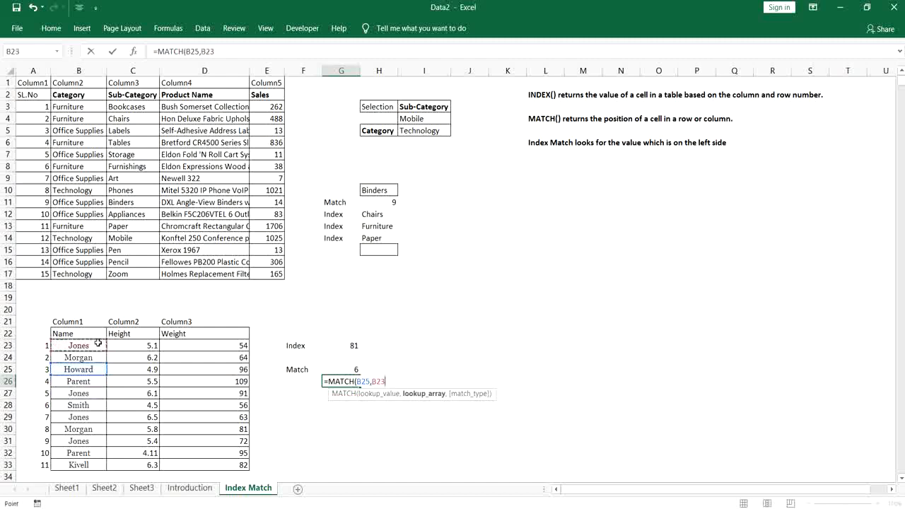
Complete the MATCH formula in G26 with lookup array B23:B33 and match type 0.
drag(98, 343, 99, 467)
text(,0))
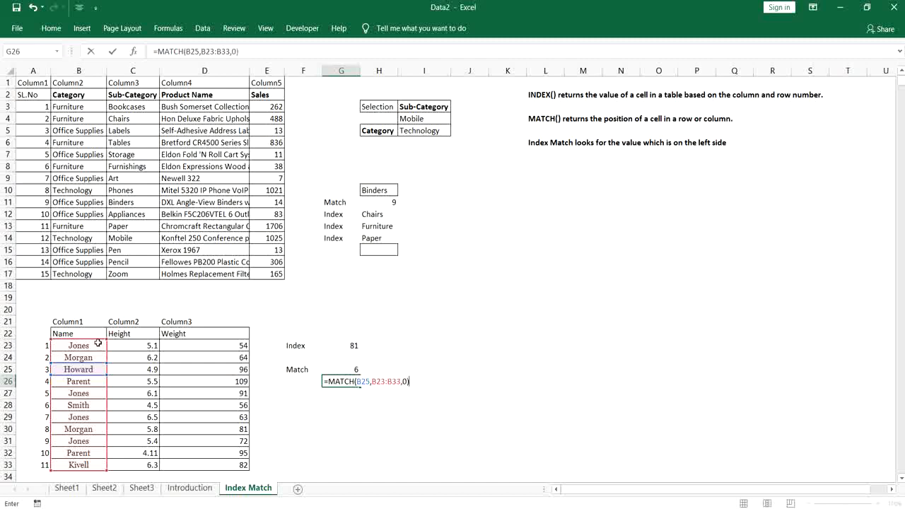
key(Return)
key(Up)
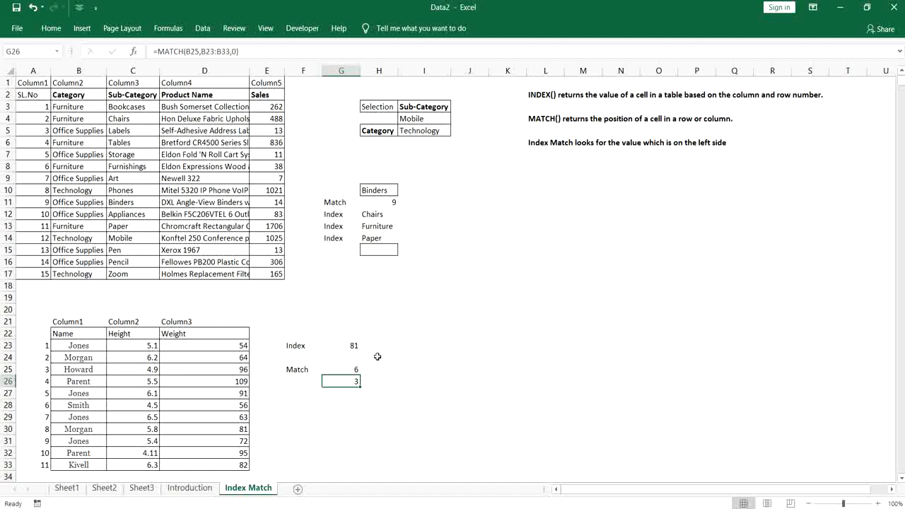
Highlight cells A25:B25 of the lower table with a yellow fill.
click(43, 371)
drag(42, 371, 113, 377)
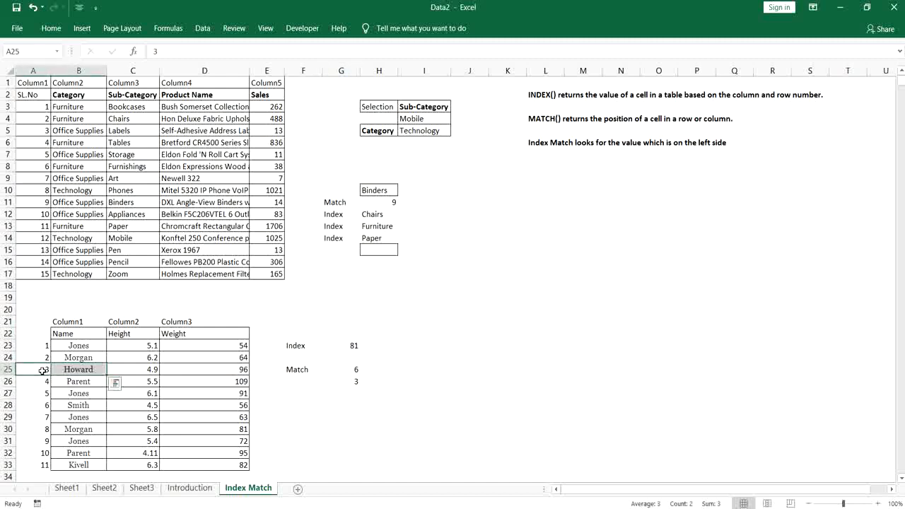
click(51, 28)
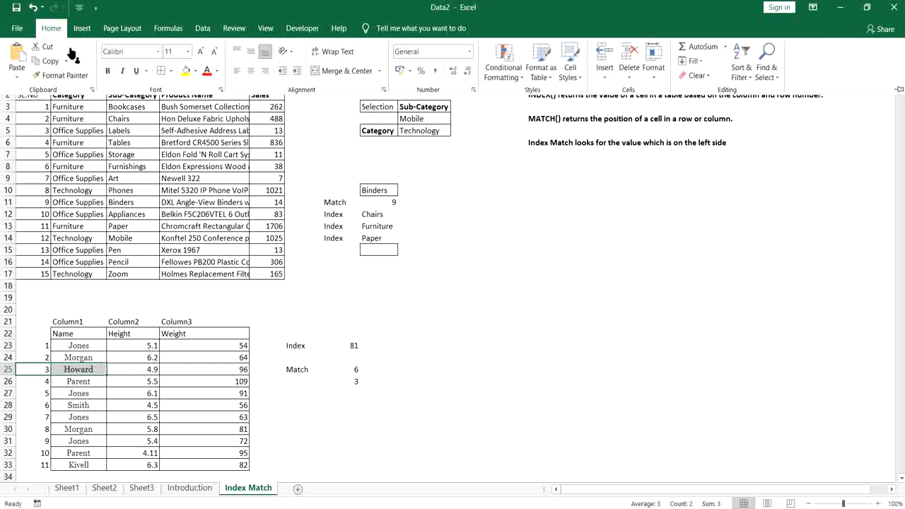
click(186, 71)
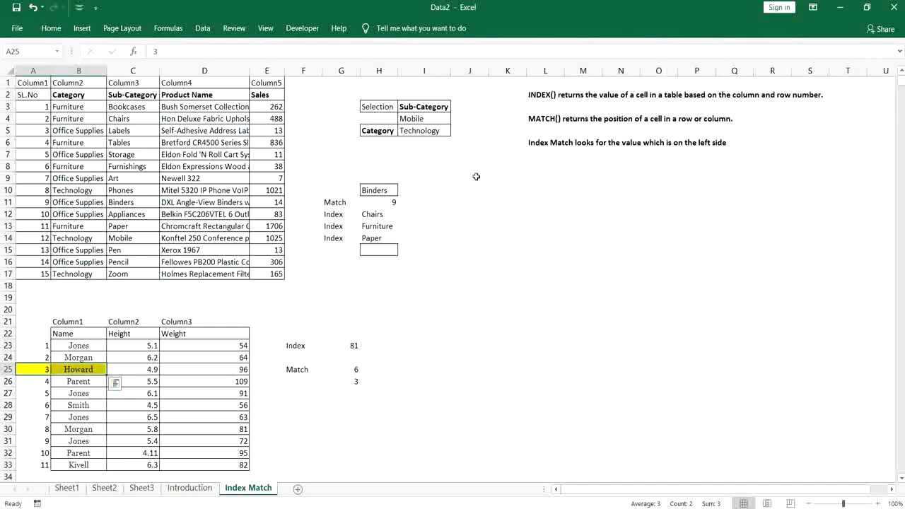
Examine the combined INDEX and MATCH formula in I5 and compare it with the Mobile entry in C14.
click(419, 132)
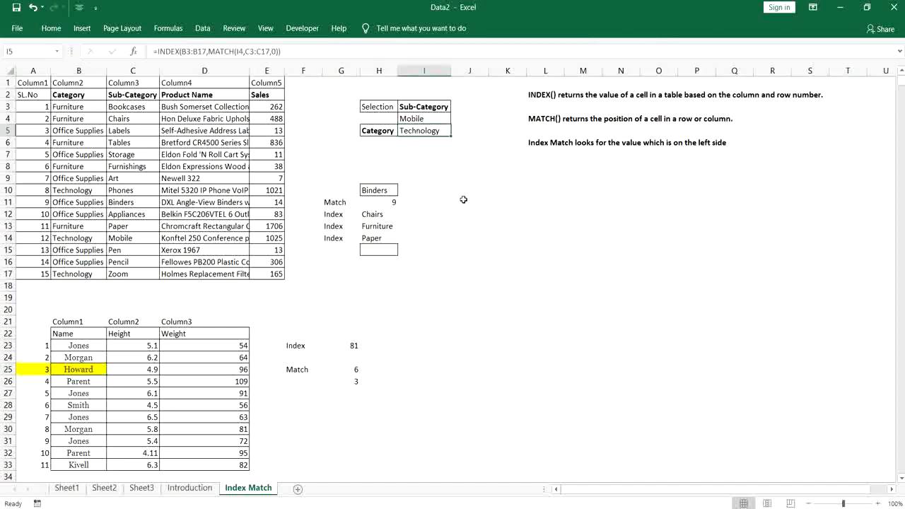
drag(463, 201, 438, 153)
click(437, 152)
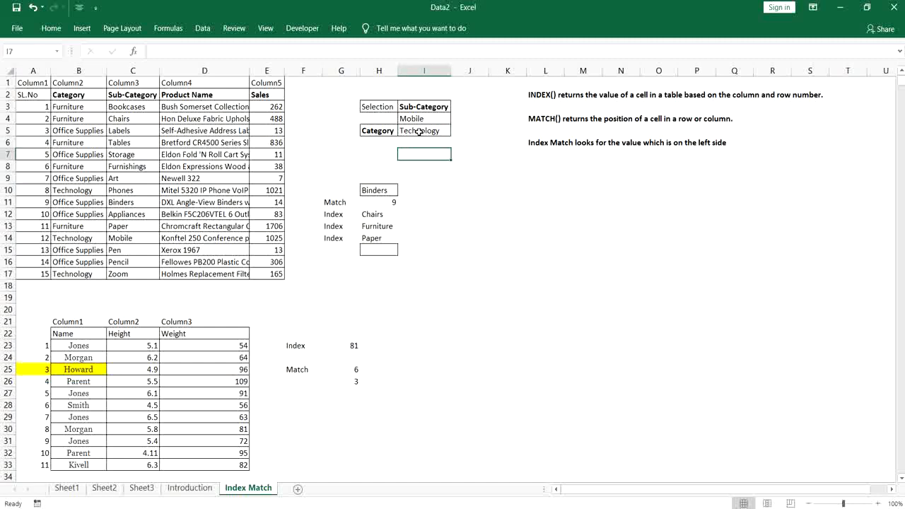
click(419, 132)
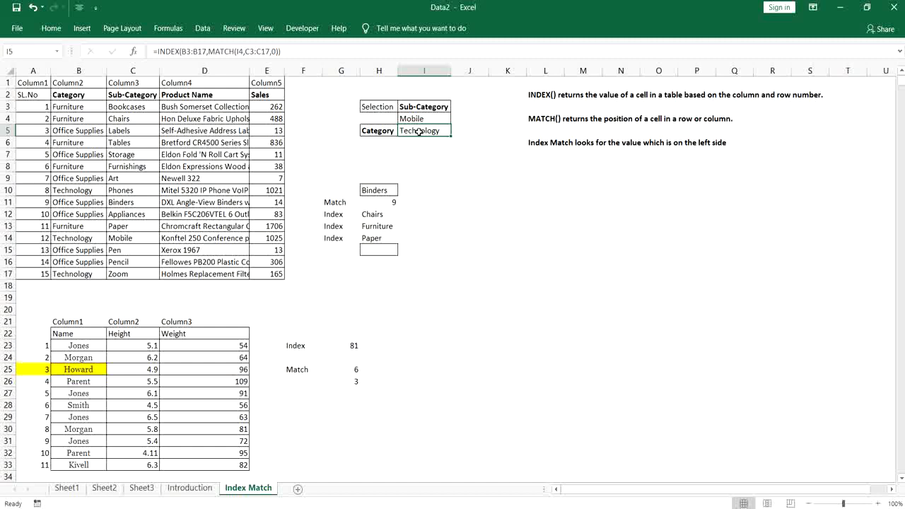
double_click(419, 132)
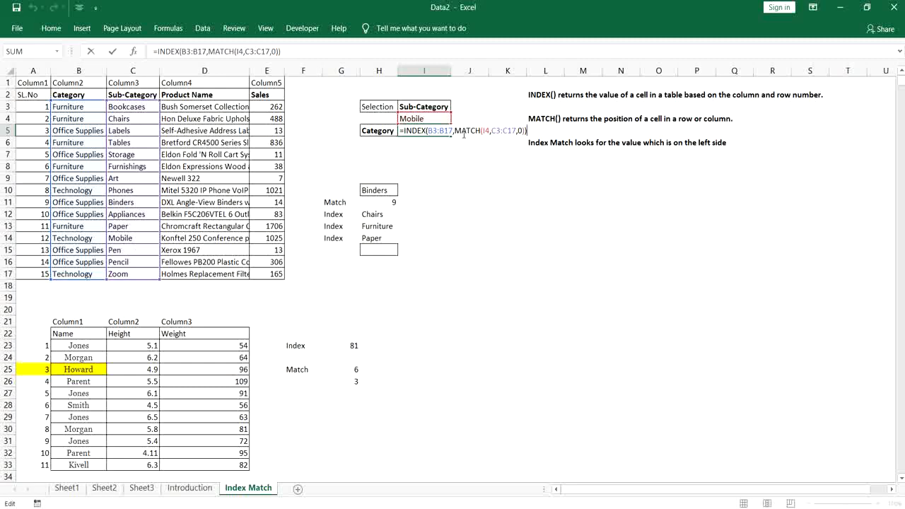
key(ctrl+Return)
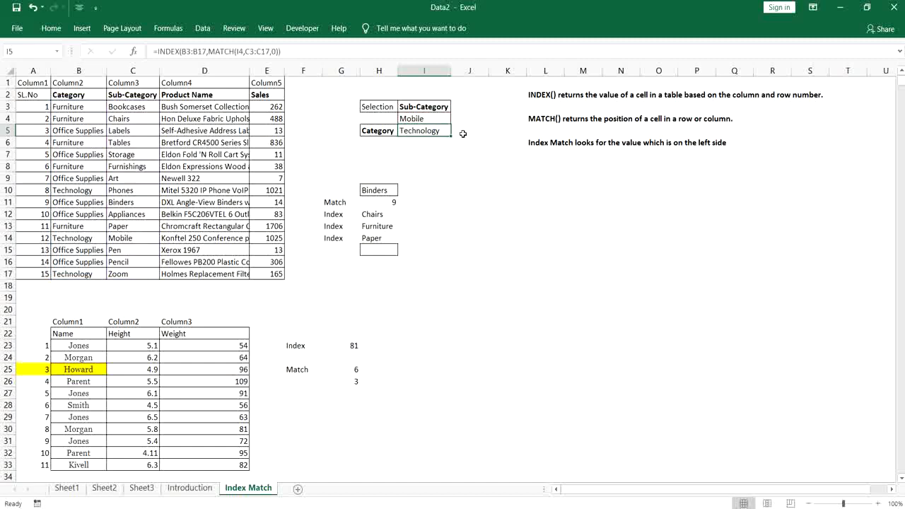
click(138, 237)
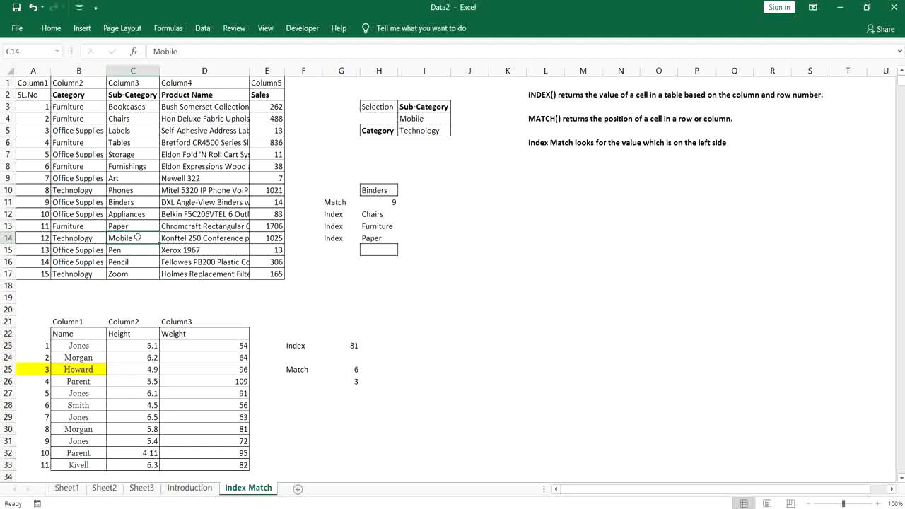
click(421, 134)
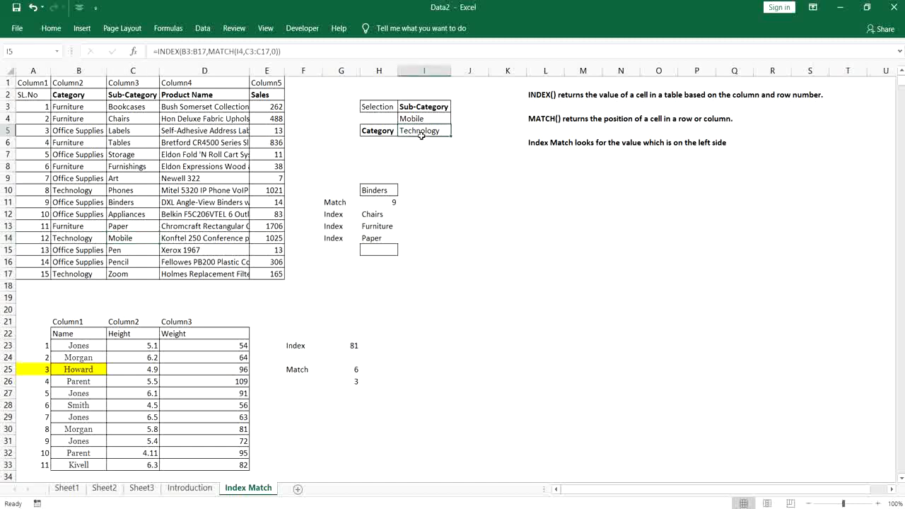